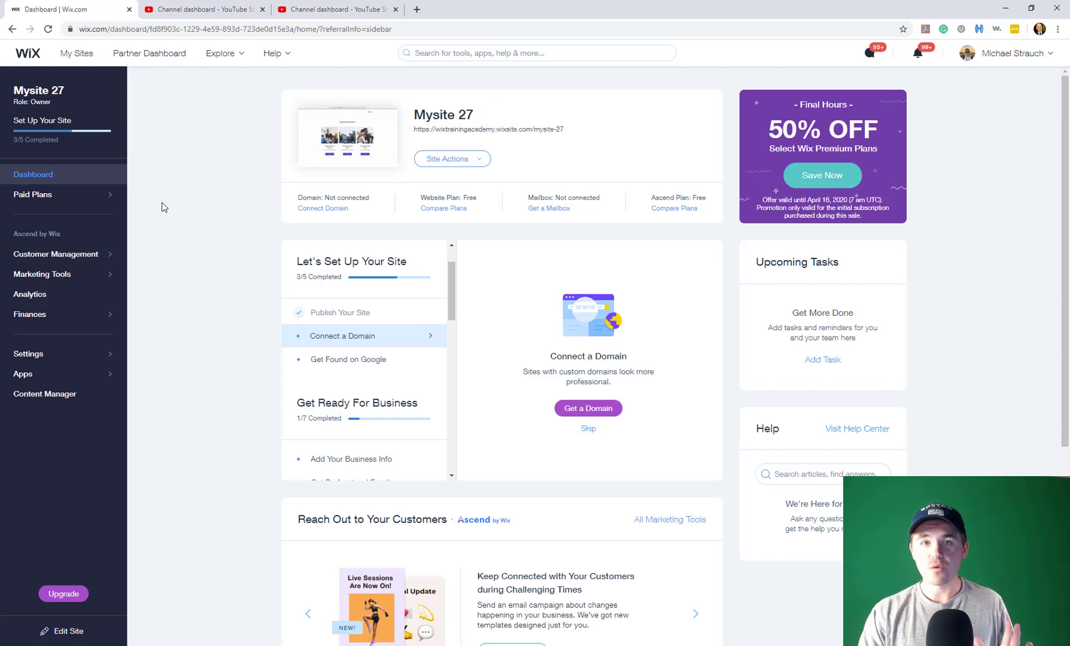
# Go to Customer Management and open the Site Members list.
pyautogui.click(64, 261)
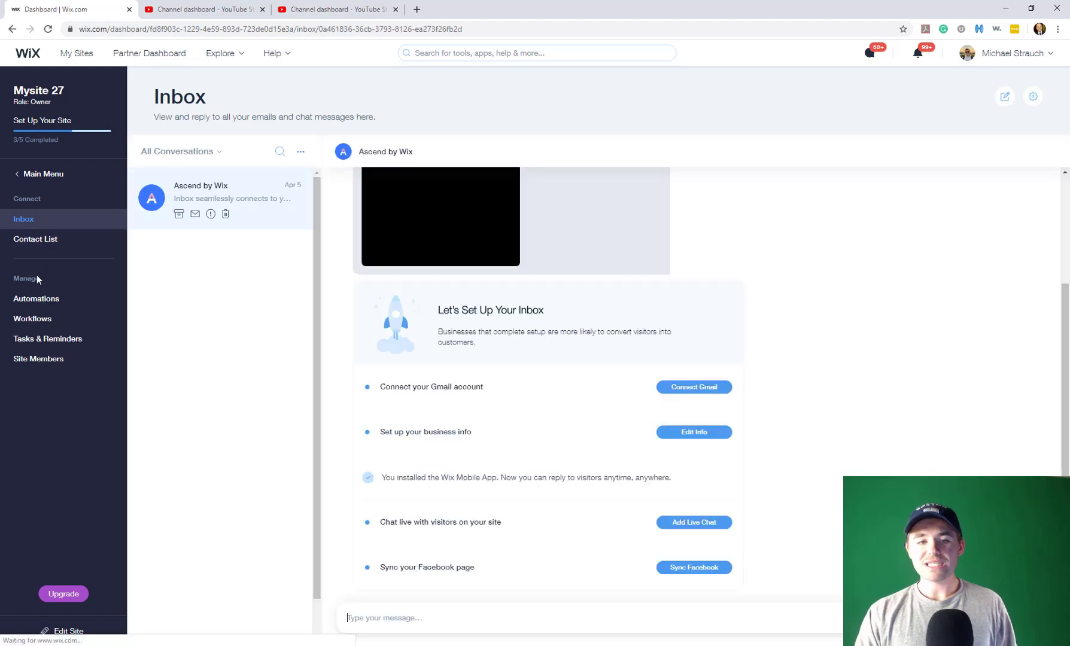
pyautogui.click(49, 364)
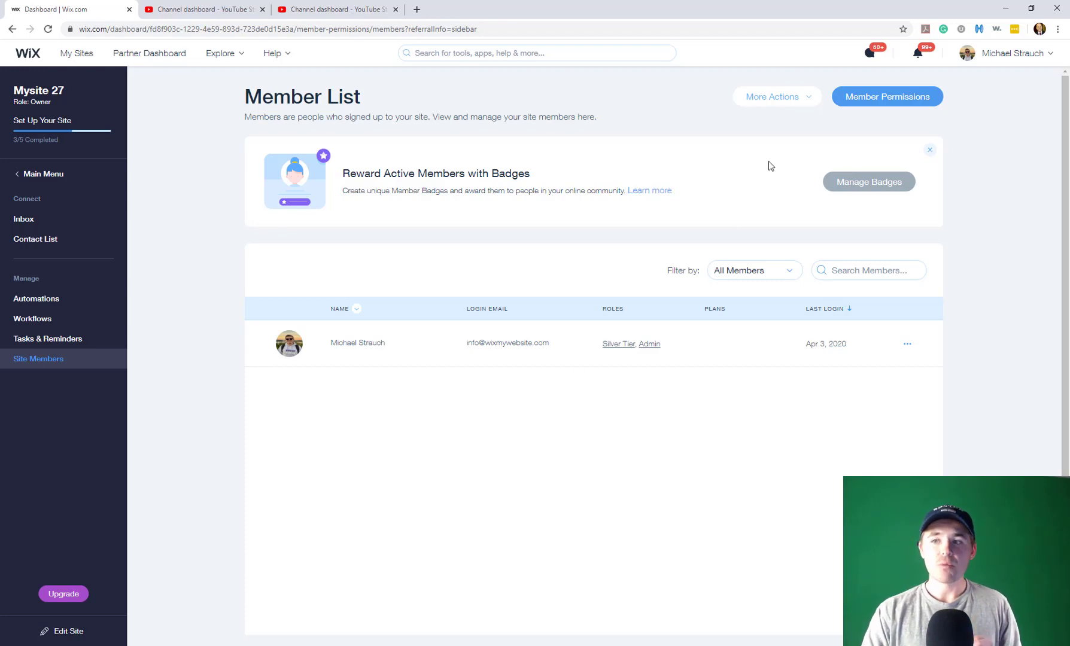
# Open Member Permissions from the top right of the Member List.
pyautogui.click(883, 105)
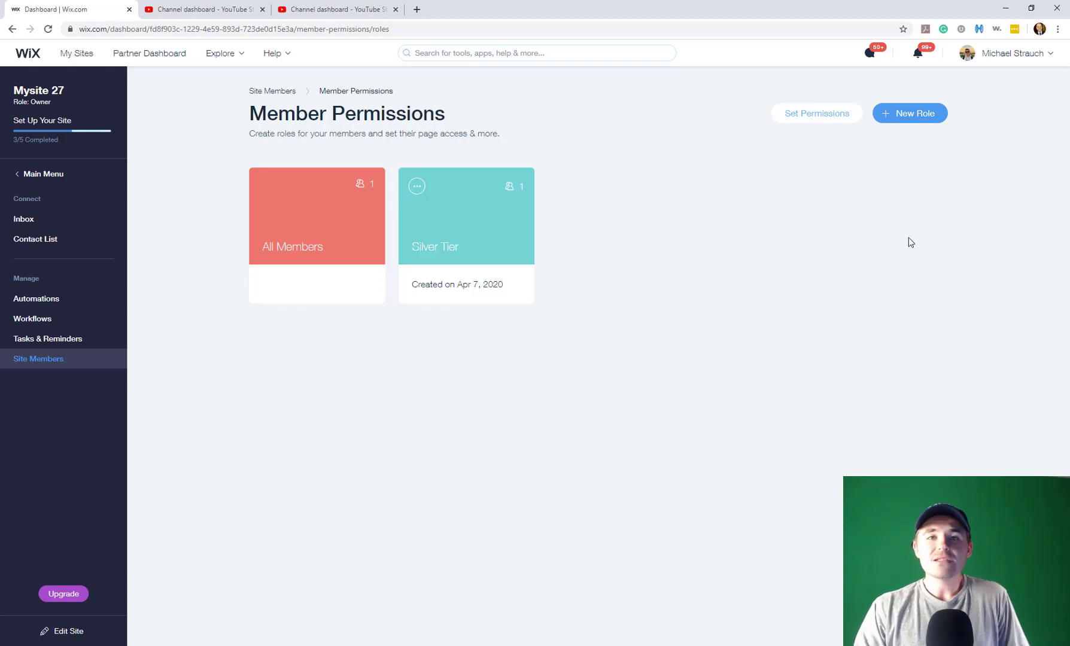
# Create a new role named 'Content Creators' with Orange colour and save it.
pyautogui.click(914, 122)
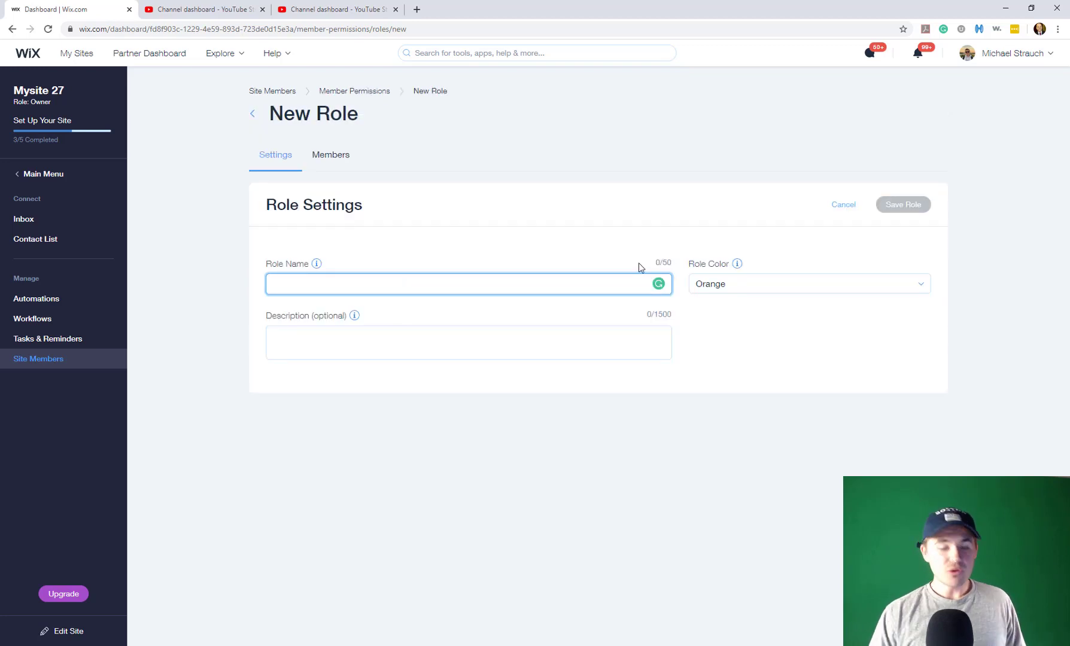
pyautogui.write('Con')
pyautogui.write('te')
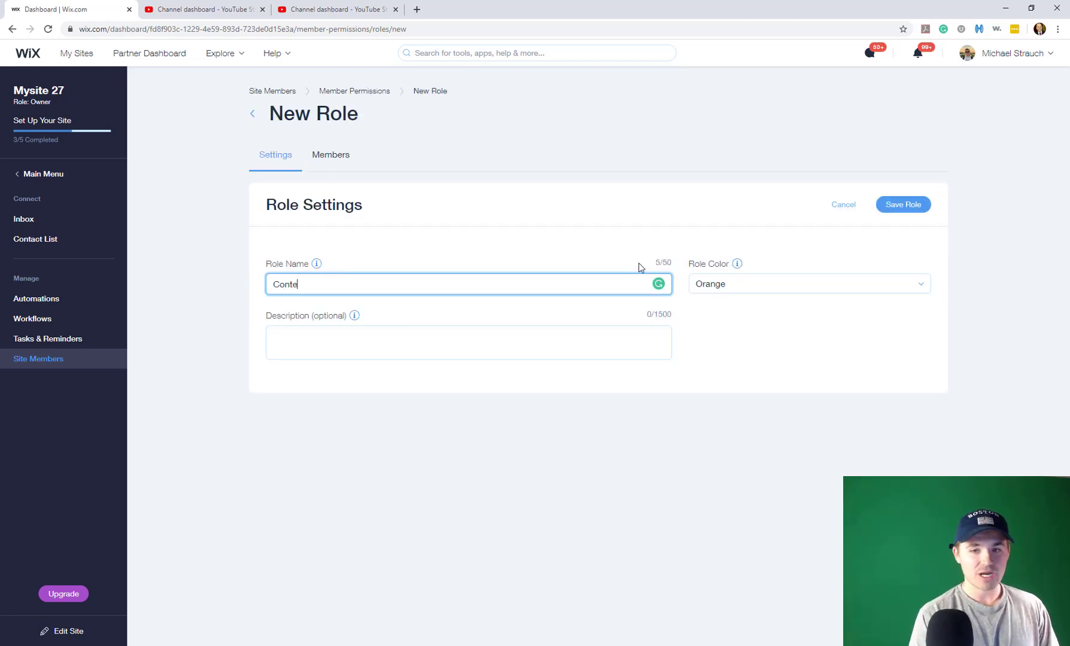
pyautogui.write('nt Creatord')
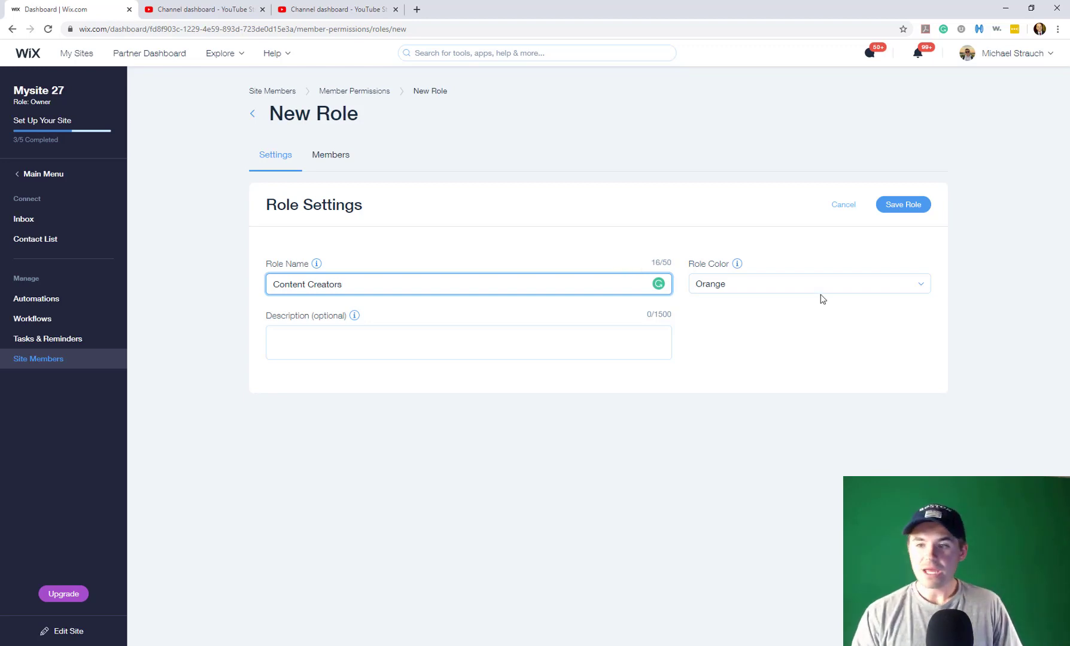
pyautogui.click(769, 282)
pyautogui.click(771, 283)
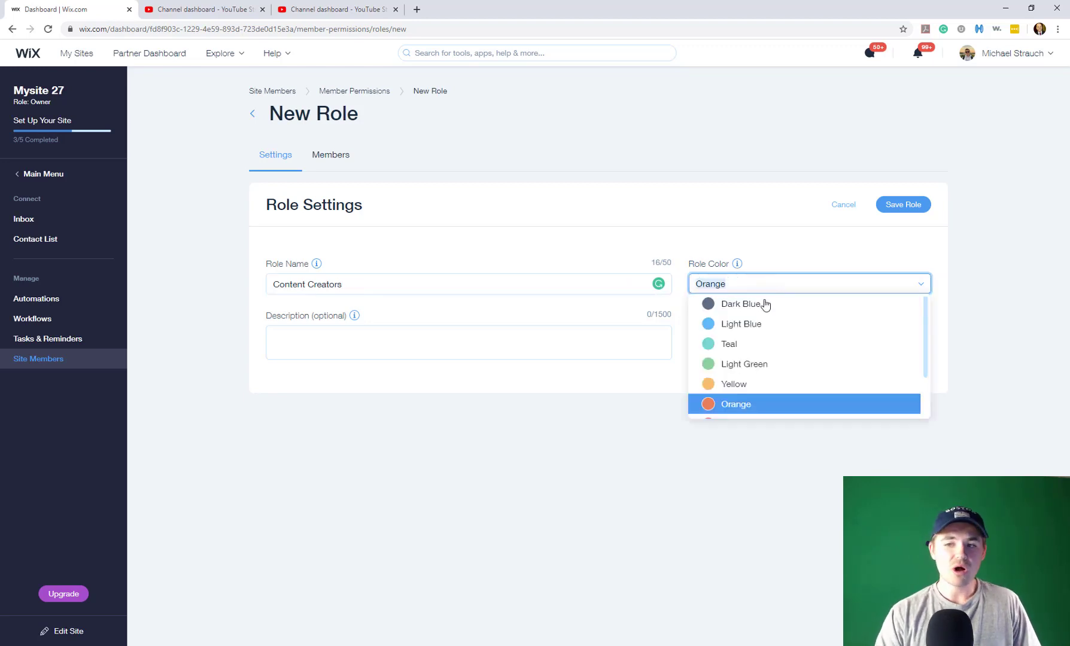
pyautogui.click(756, 403)
pyautogui.click(508, 339)
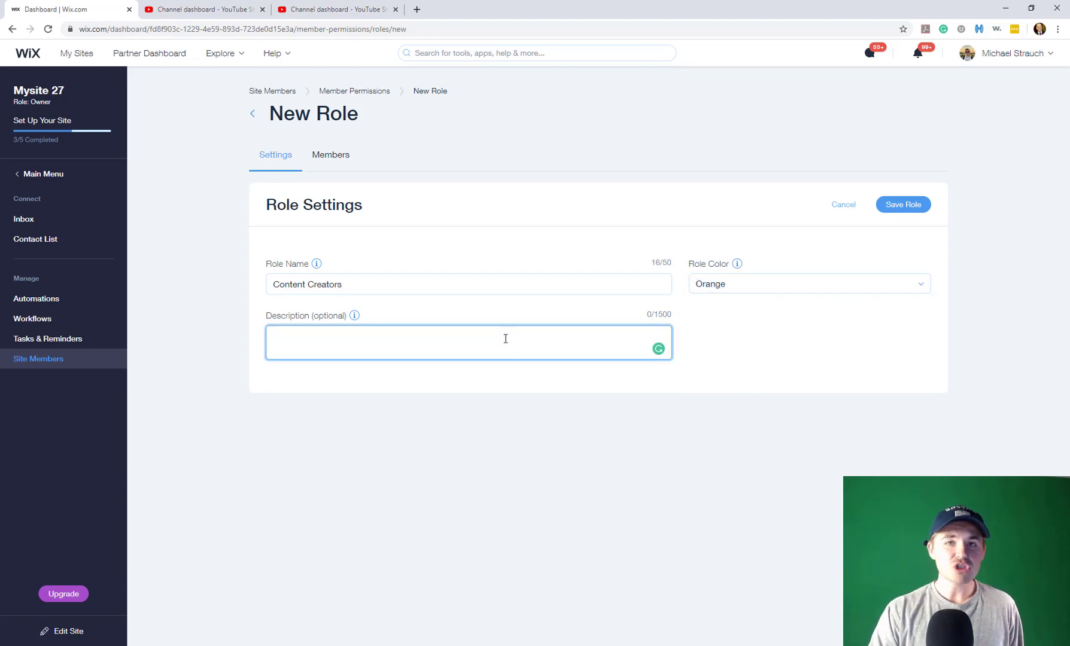
pyautogui.click(910, 214)
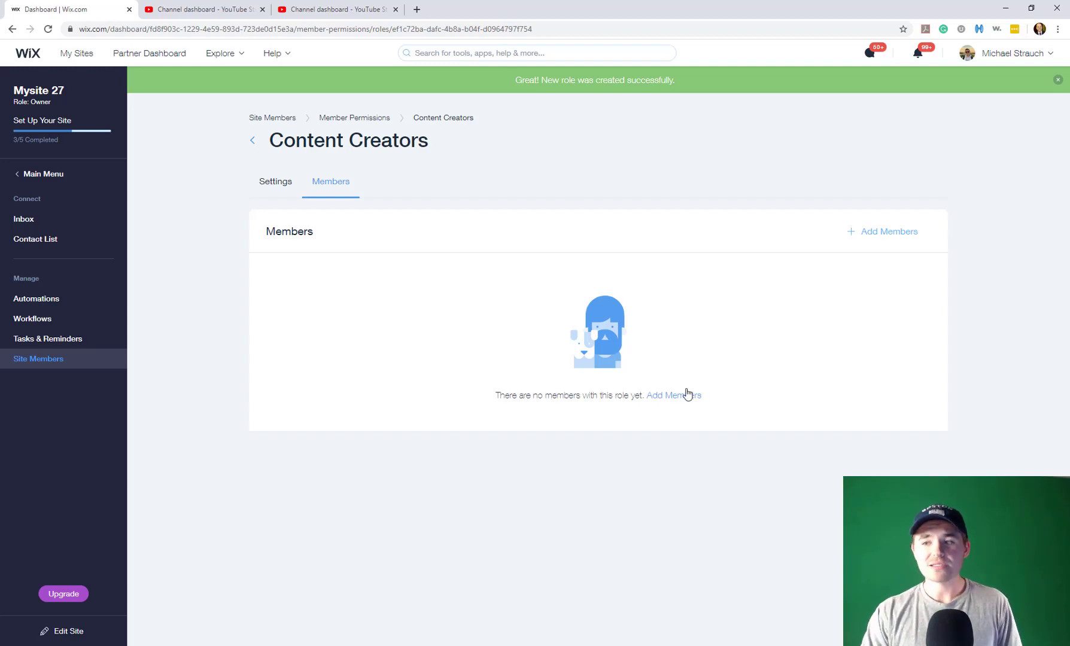
# Add the site's only member to Content Creators, then return to Member Permissions.
pyautogui.click(871, 233)
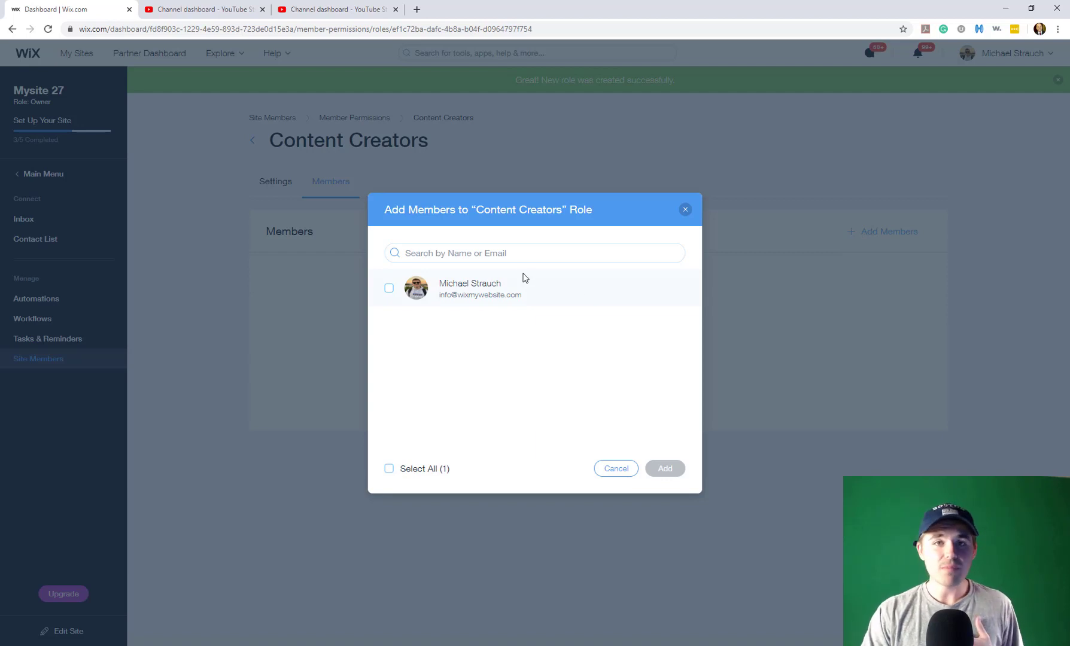
pyautogui.click(489, 294)
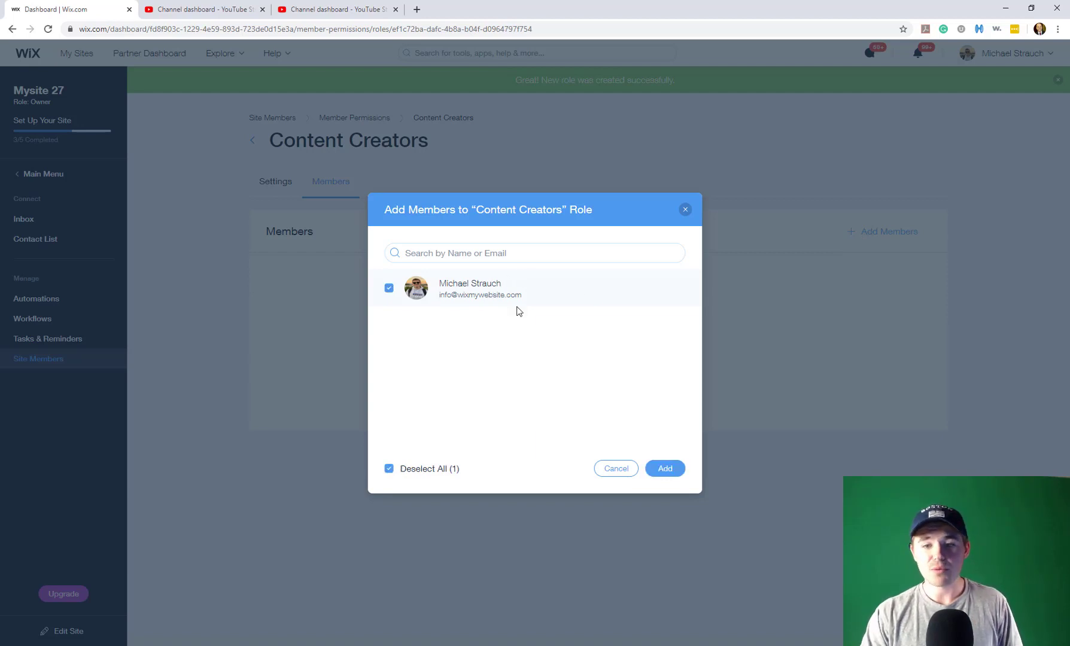
pyautogui.click(665, 471)
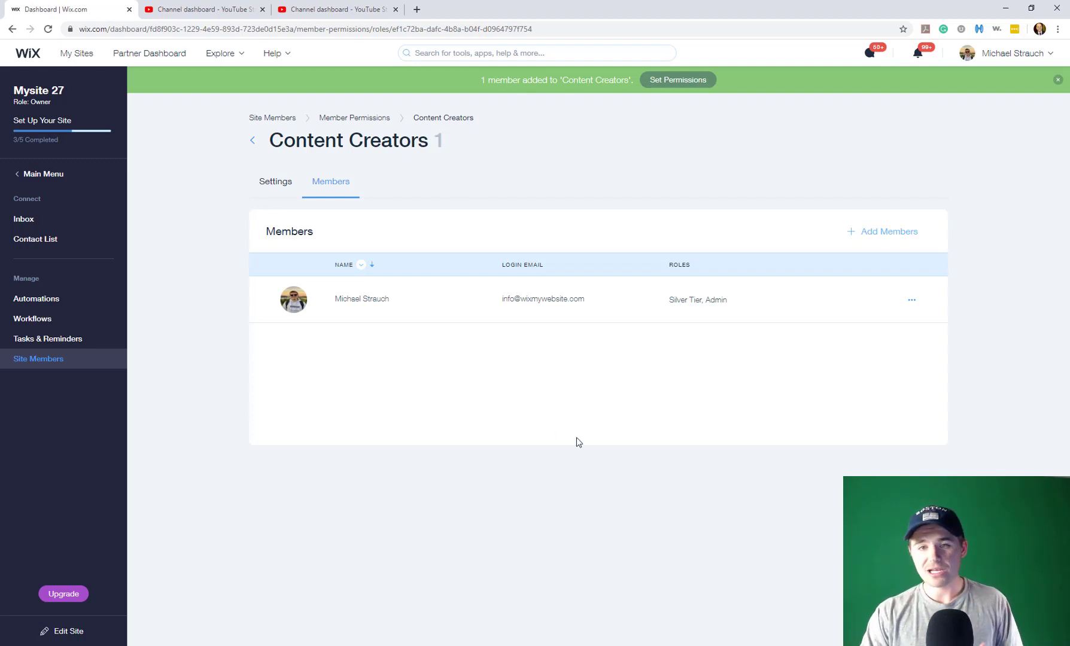
pyautogui.click(252, 148)
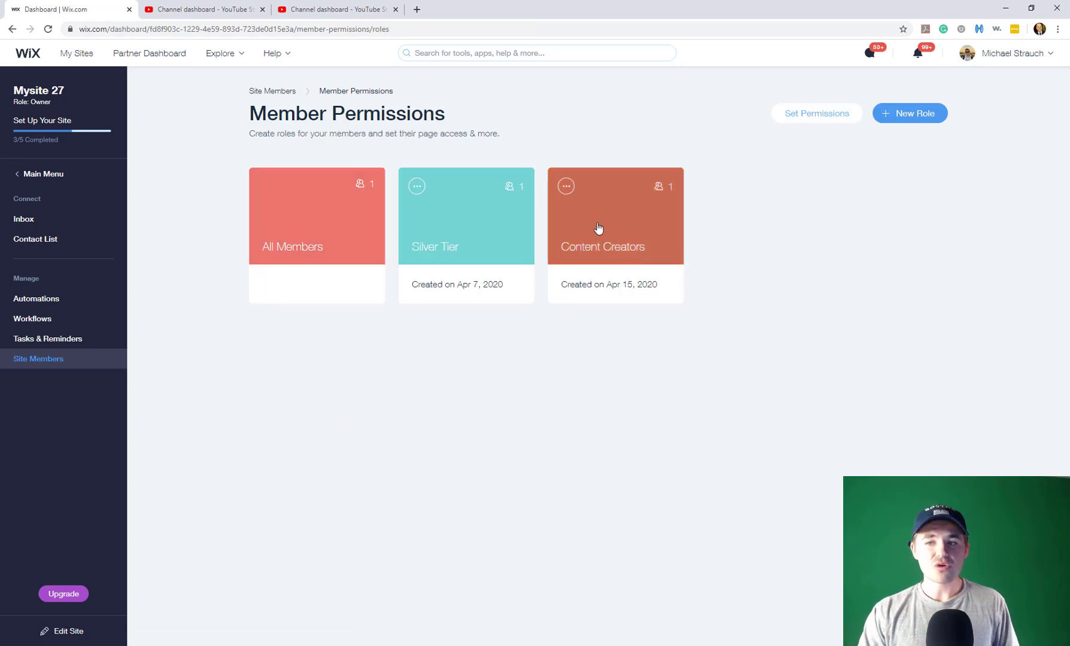
pyautogui.click(829, 118)
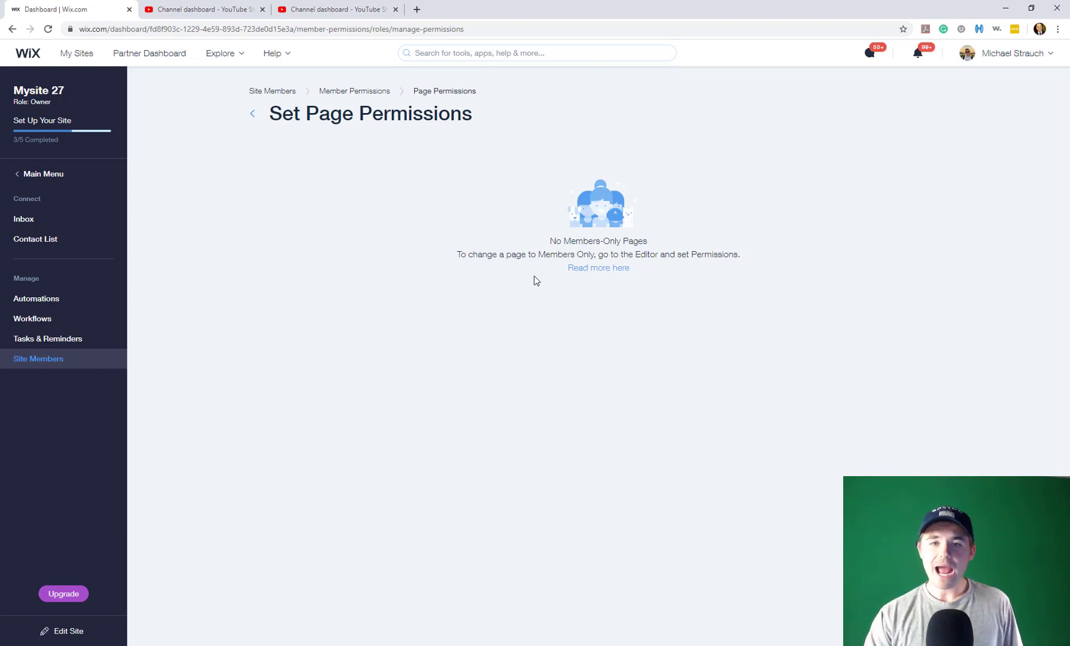
pyautogui.click(252, 116)
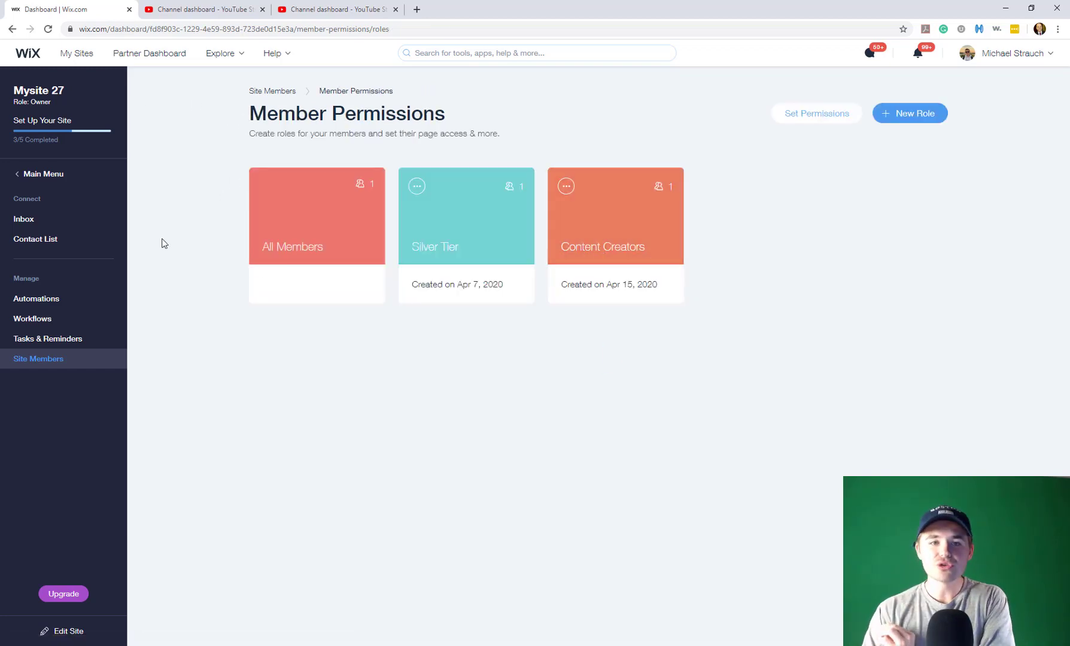
# From the main site dashboard, choose Edit Site to launch the Website Editor.
pyautogui.click(48, 175)
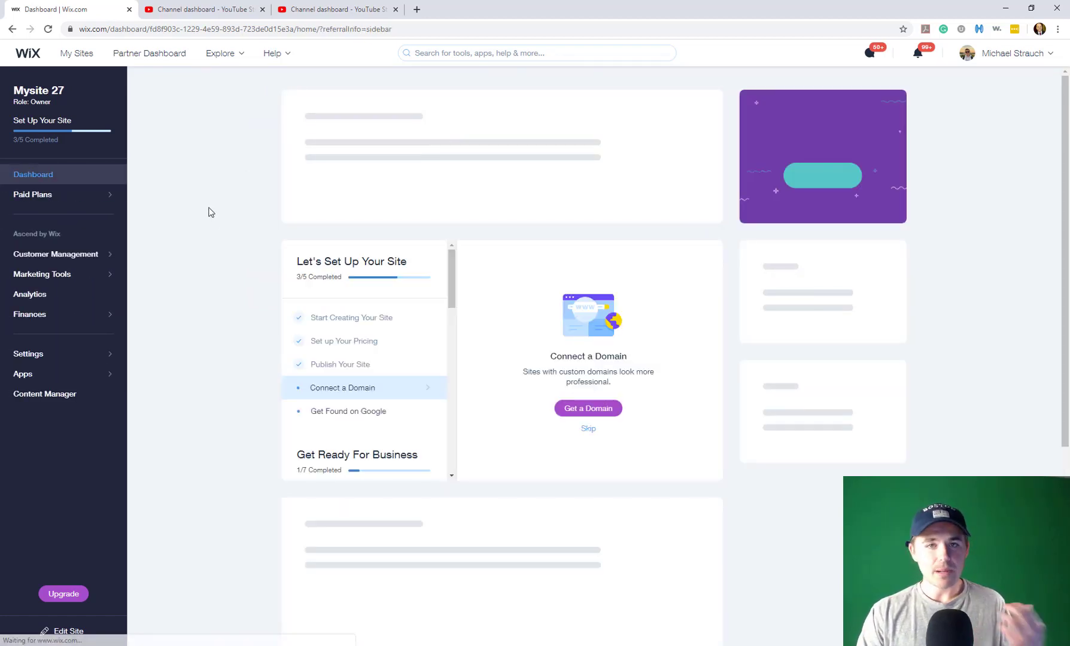
pyautogui.click(450, 160)
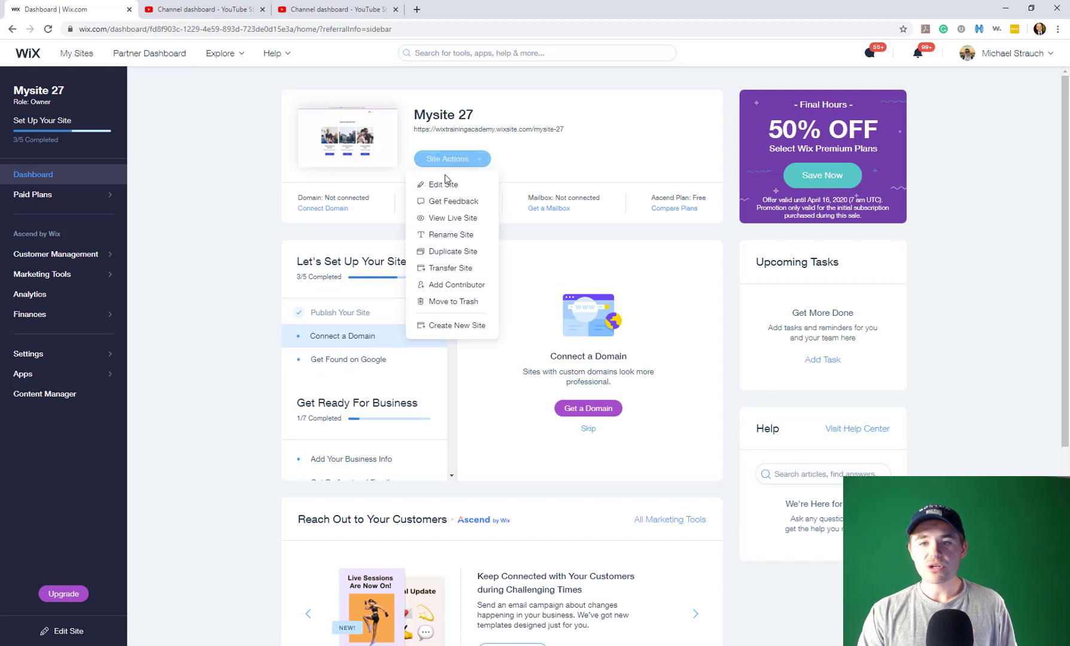
pyautogui.click(443, 184)
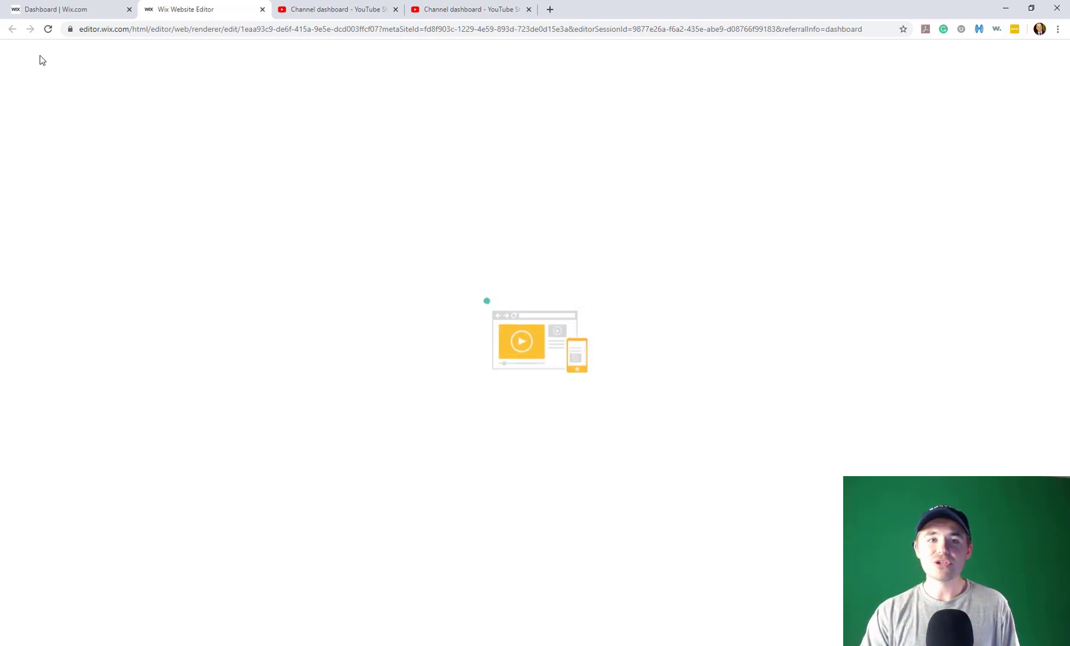
# Once the editor loads, open the Menus & Pages panel.
pyautogui.click(48, 29)
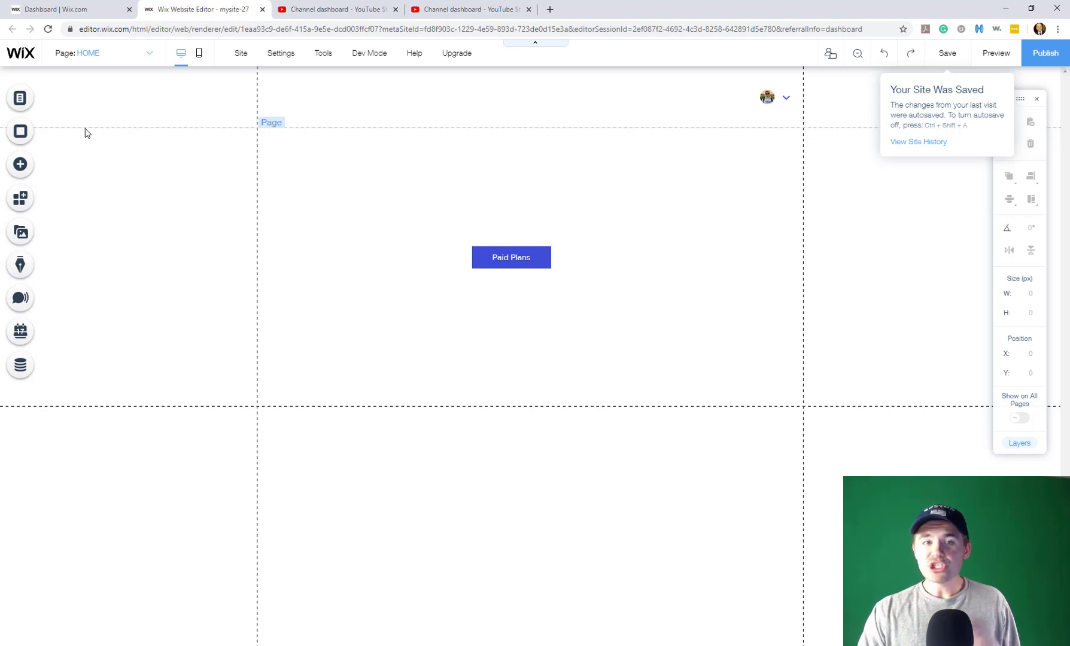
pyautogui.click(20, 100)
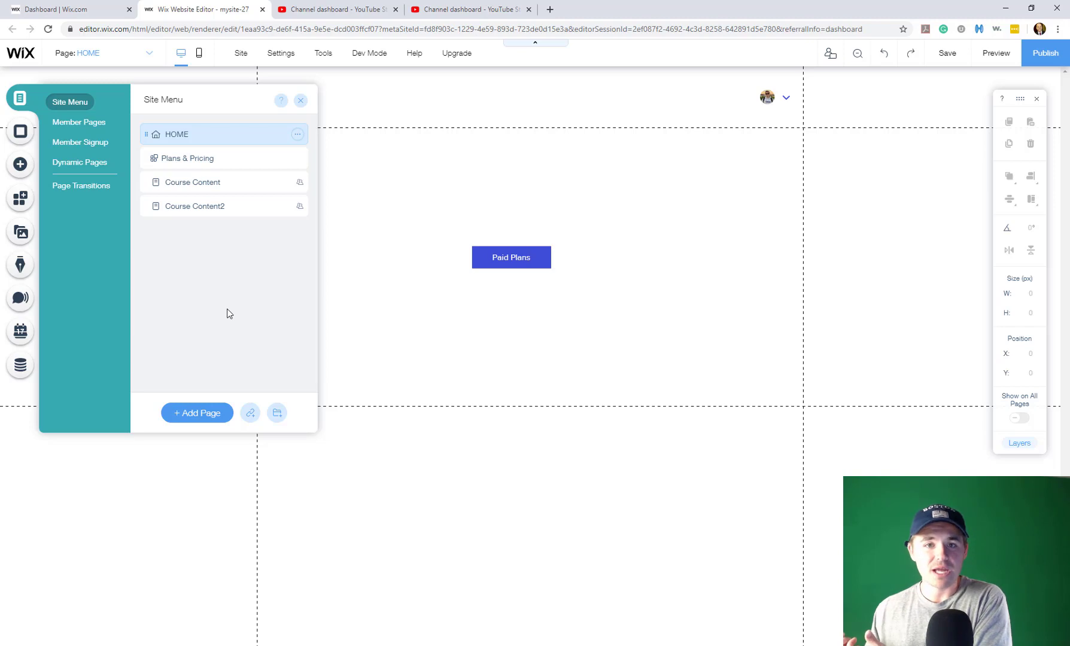
# Add a page named 'Video Upload' and open its Page Settings.
pyautogui.click(187, 413)
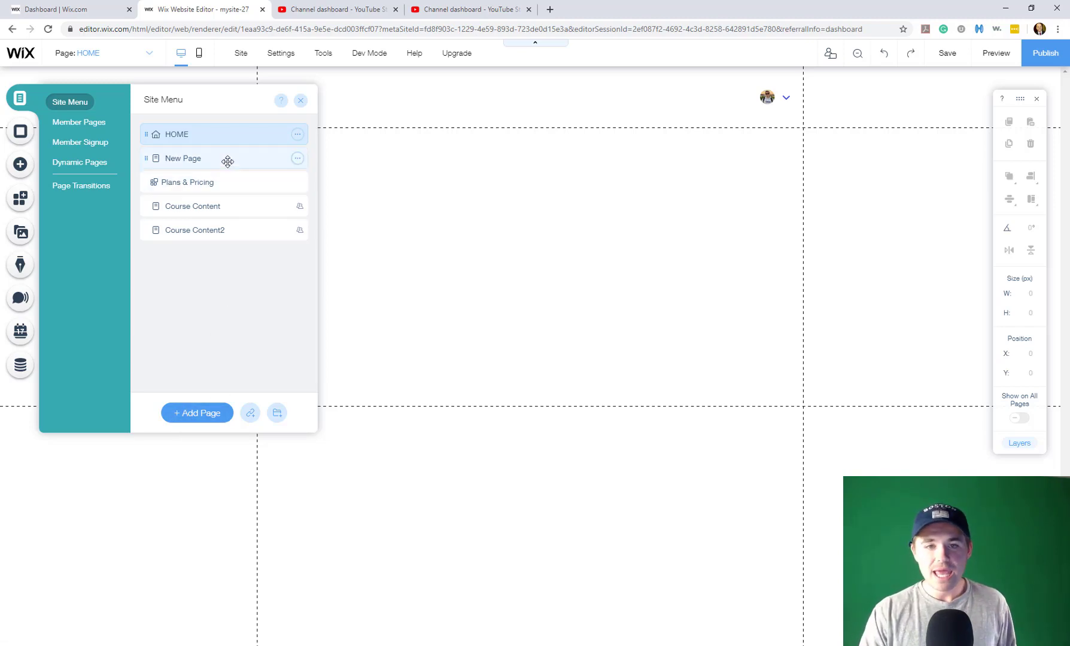
pyautogui.write('Video ')
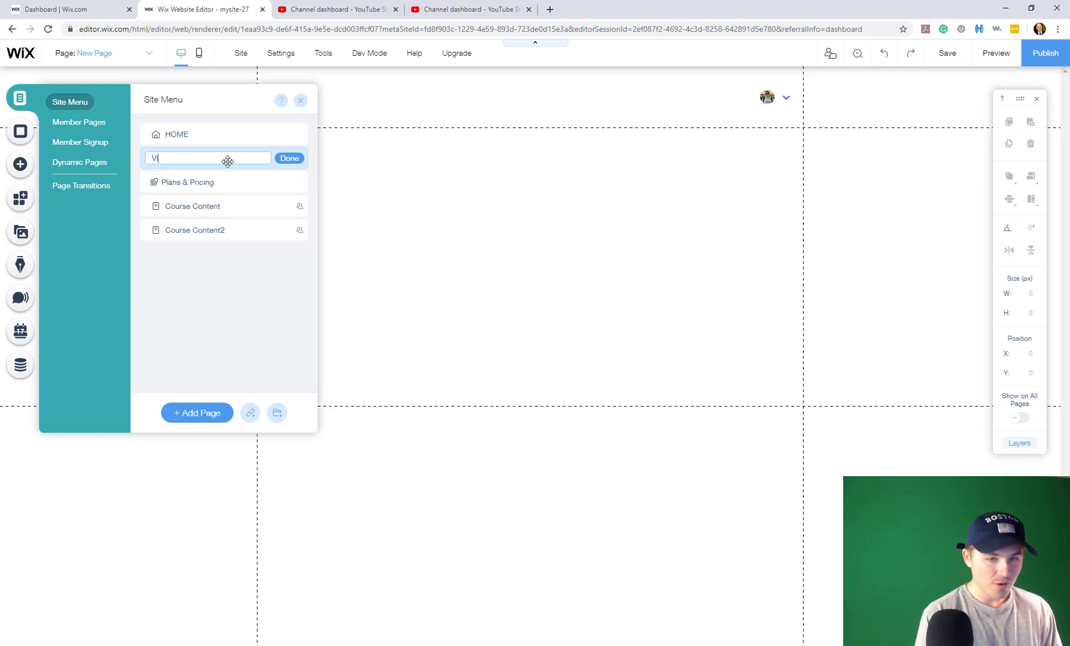
pyautogui.write('Upload')
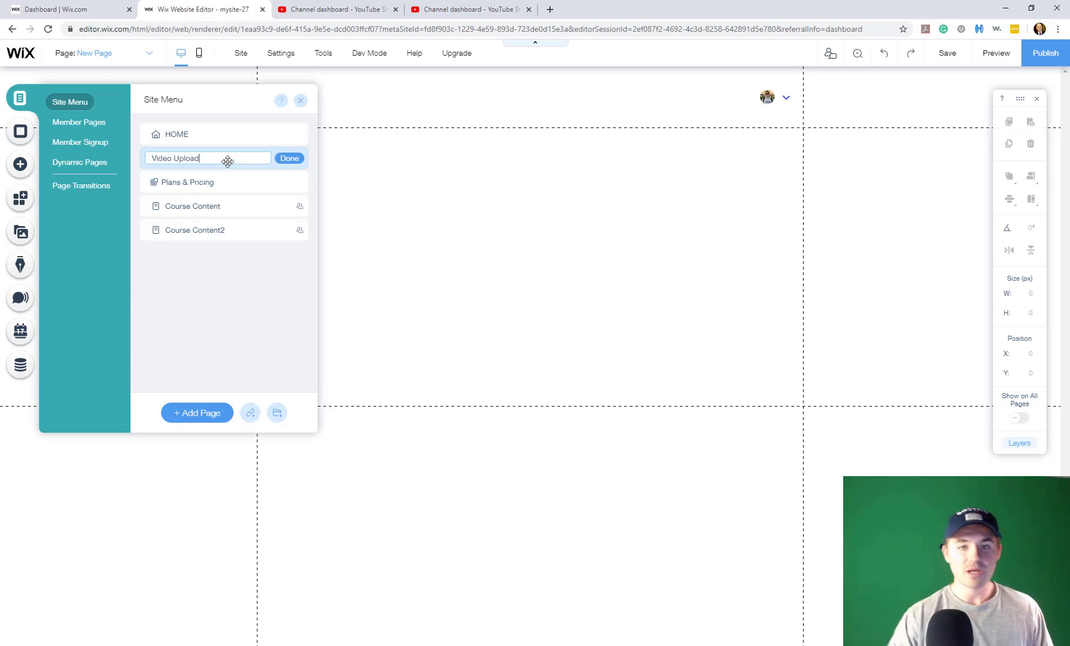
pyautogui.click(288, 159)
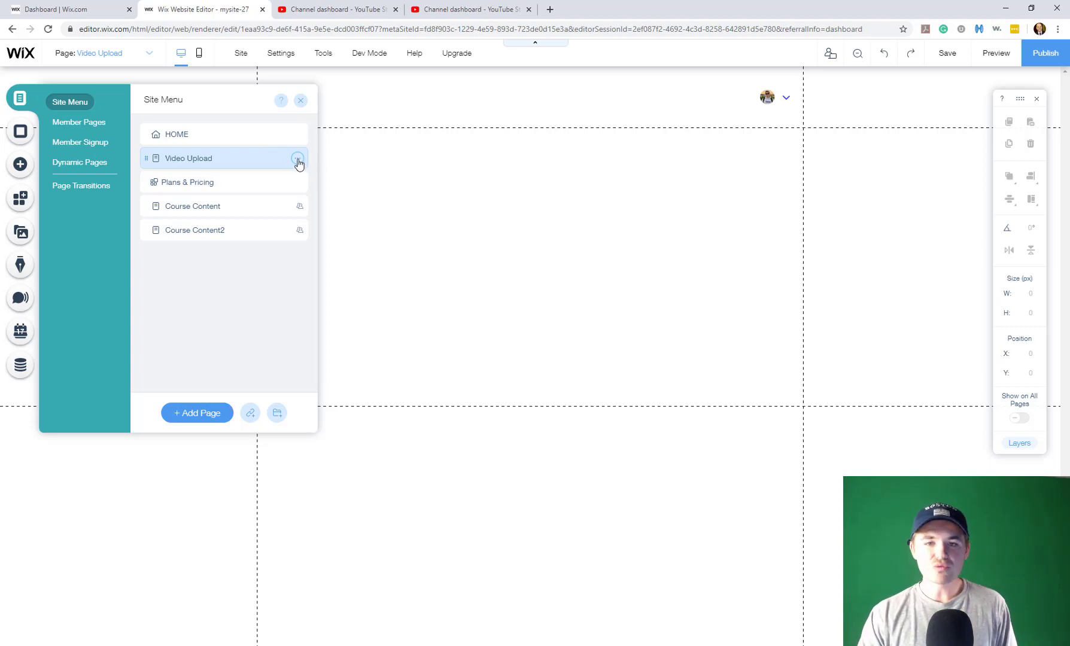
pyautogui.click(298, 159)
pyautogui.click(345, 161)
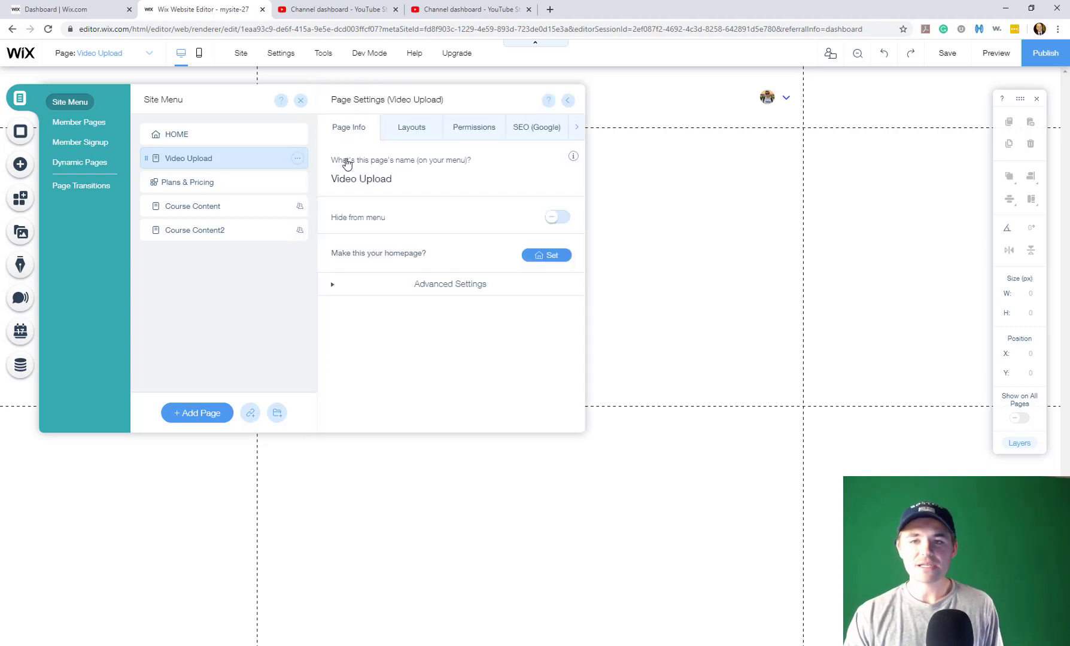
# Set Video Upload to Members Only, limited to the Admins and Content Creators roles.
pyautogui.click(474, 132)
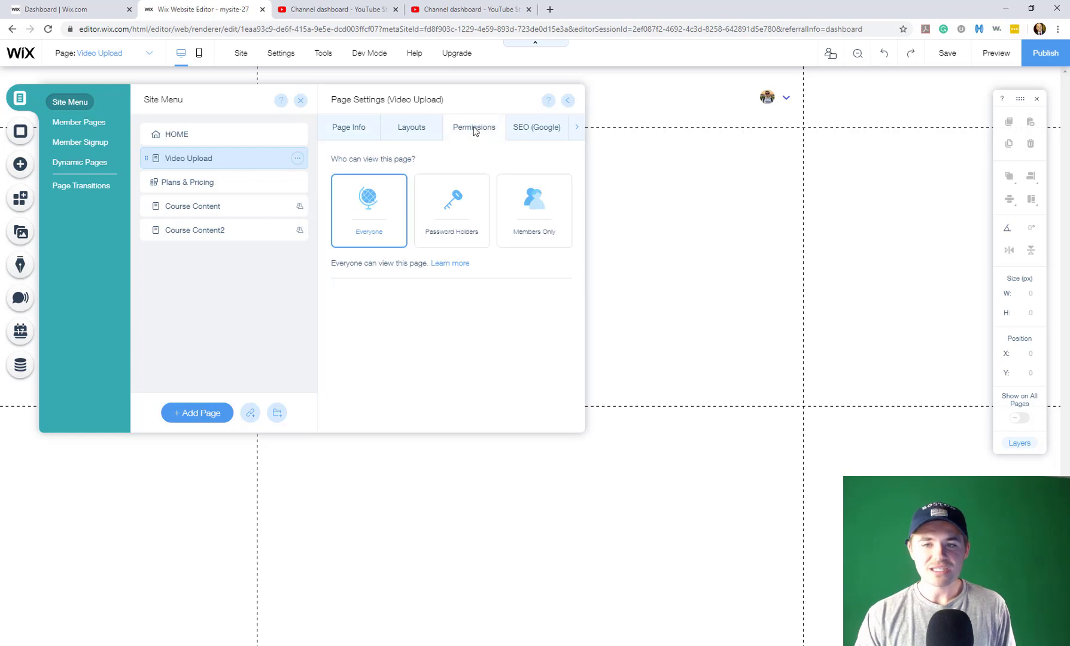
pyautogui.click(538, 223)
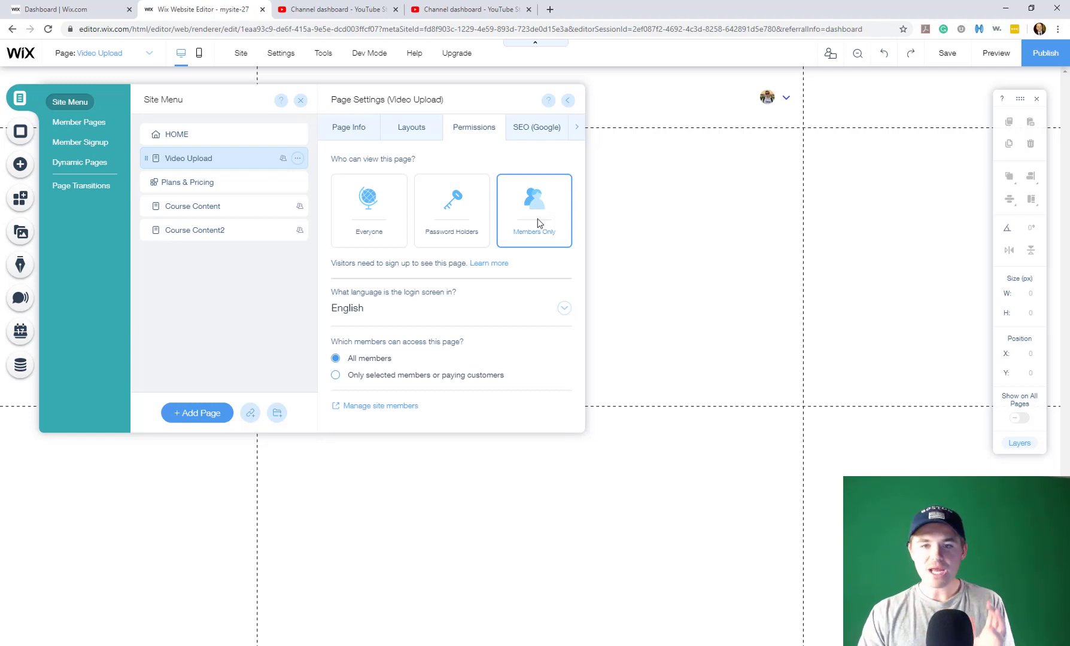
pyautogui.click(336, 376)
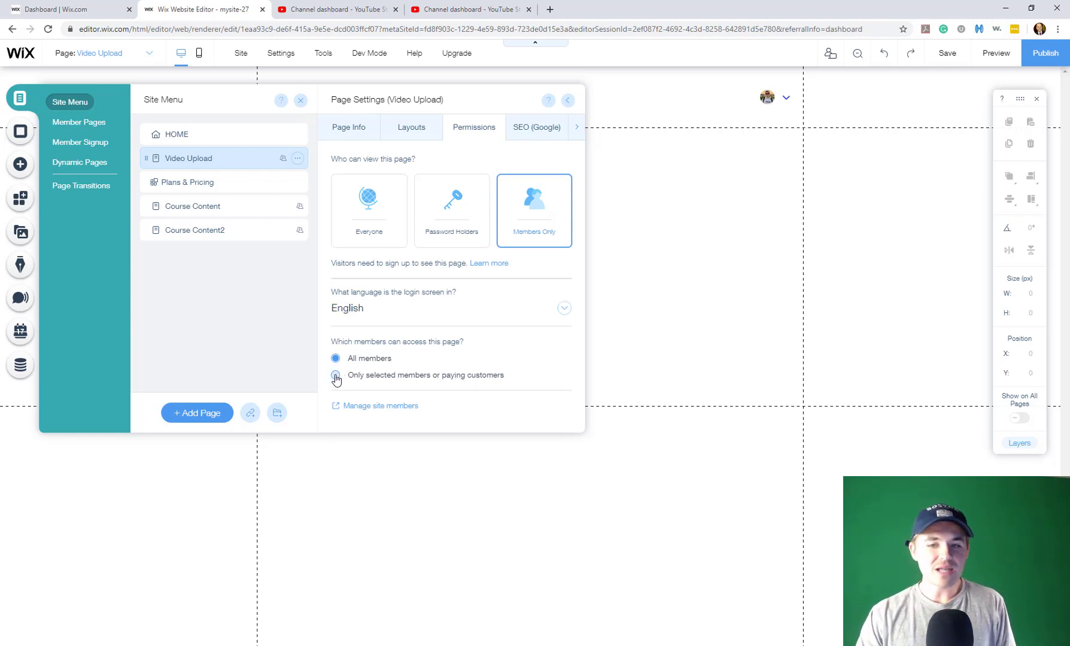
pyautogui.scroll(-2, 467, 366)
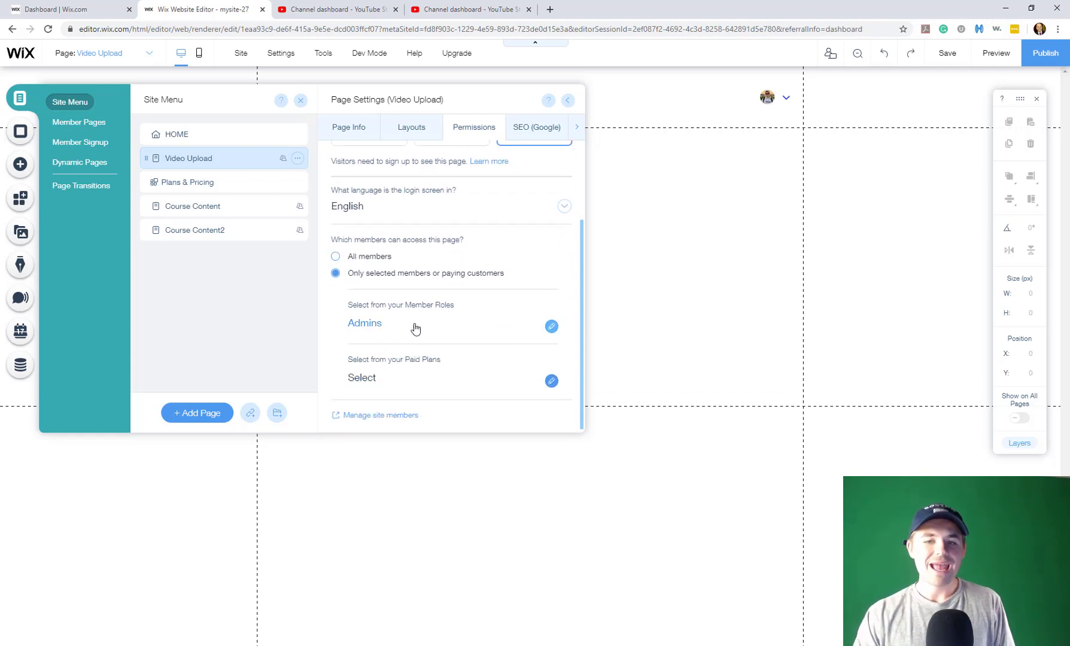
pyautogui.click(383, 323)
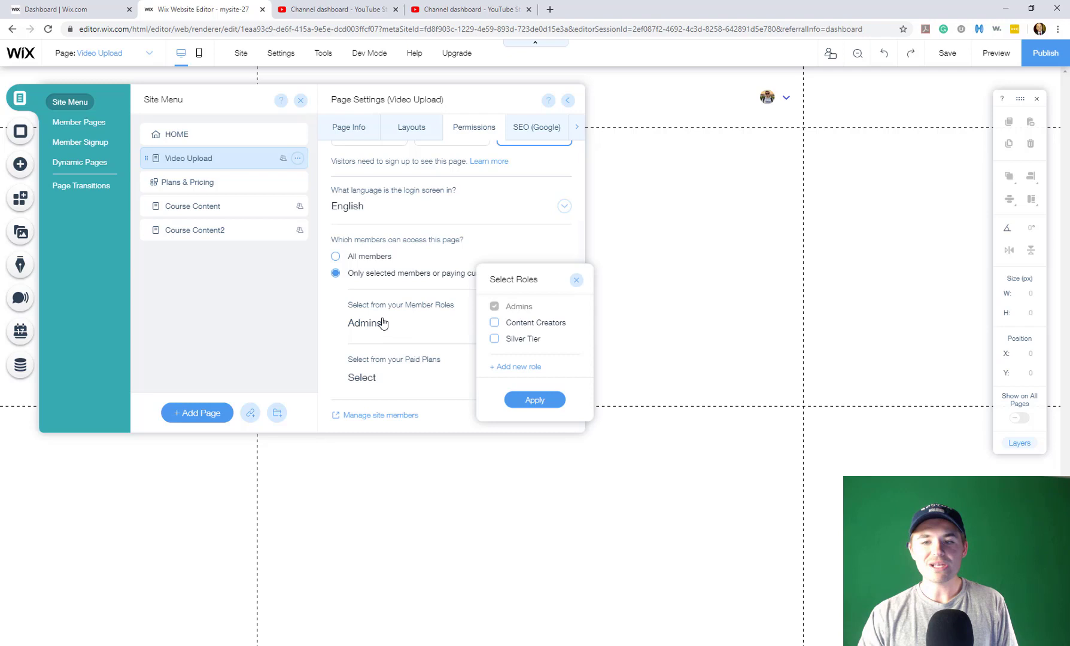
pyautogui.click(494, 324)
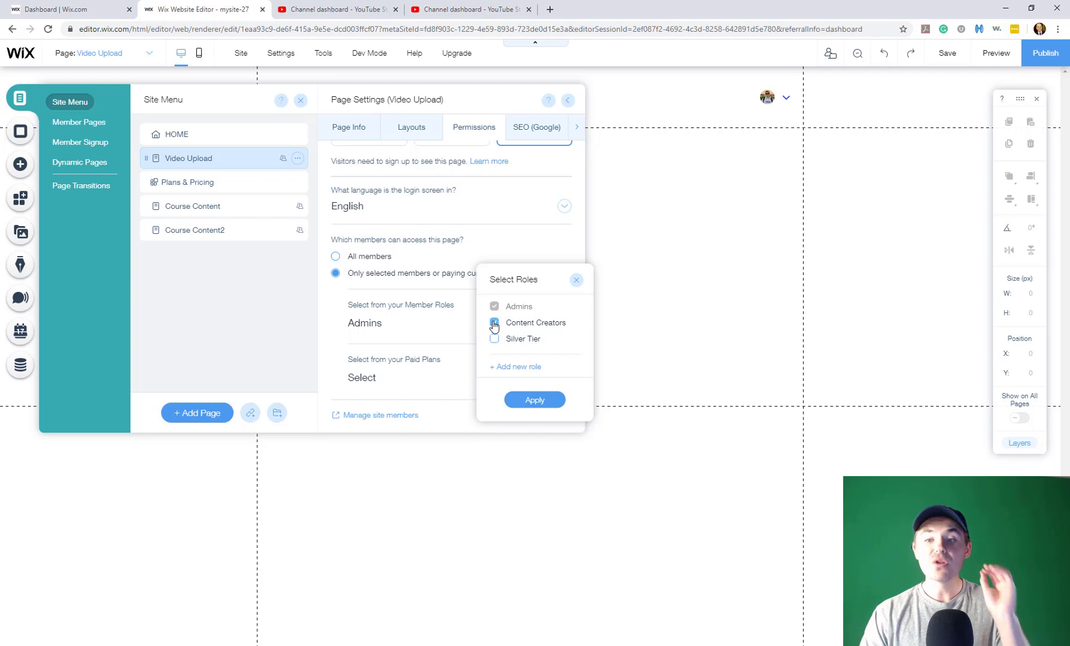
pyautogui.click(534, 400)
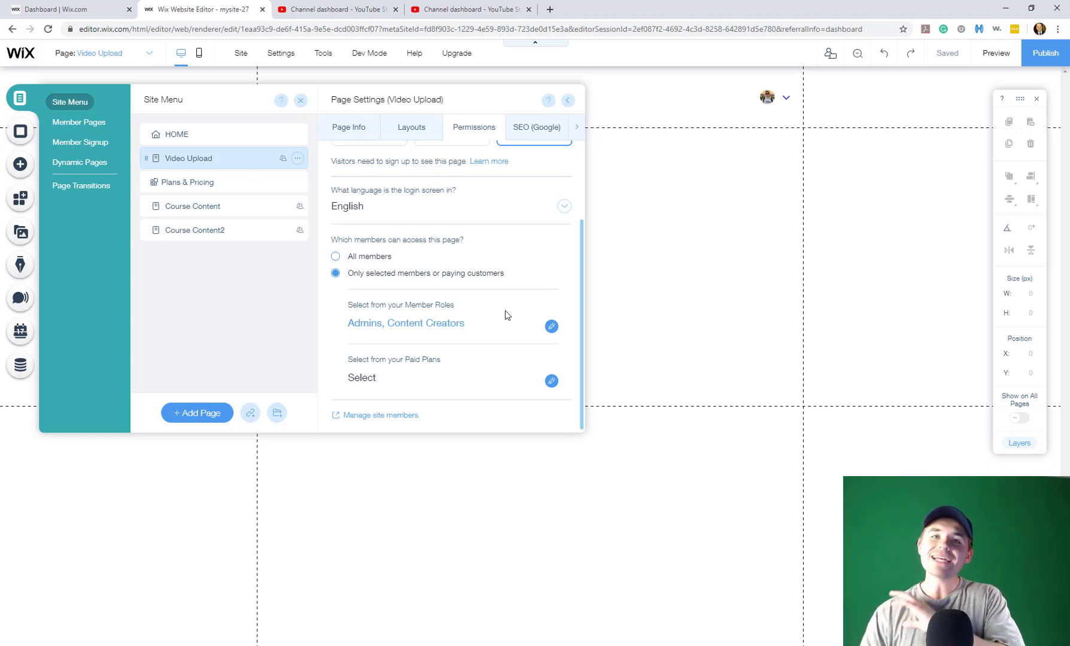
# Close the Video Upload page settings and the Site Menu panel.
pyautogui.click(568, 101)
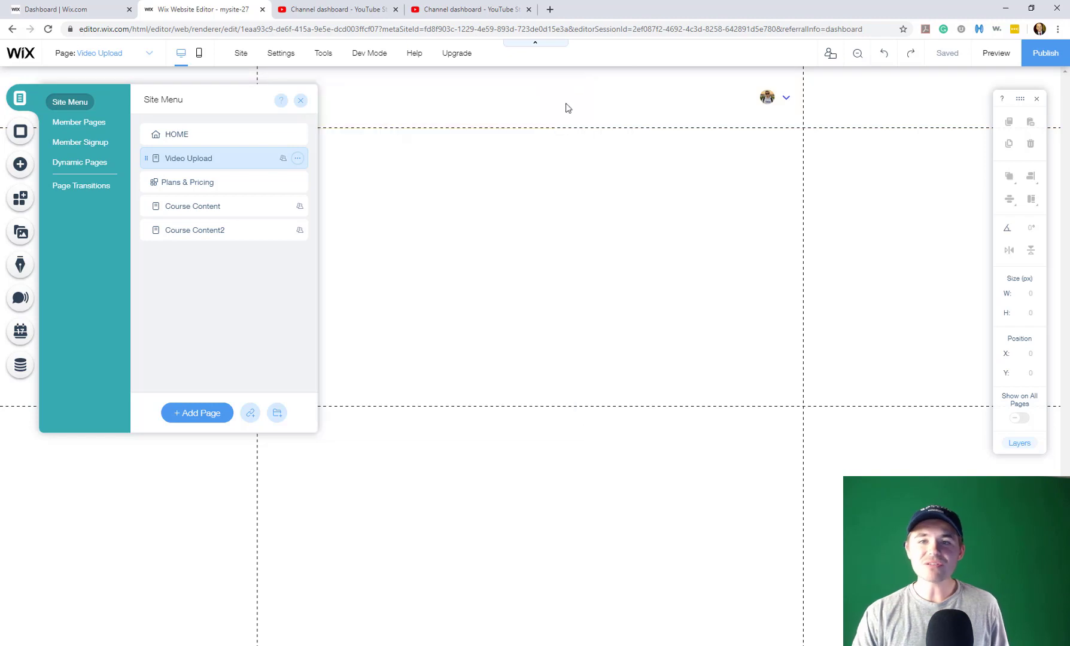
pyautogui.click(301, 100)
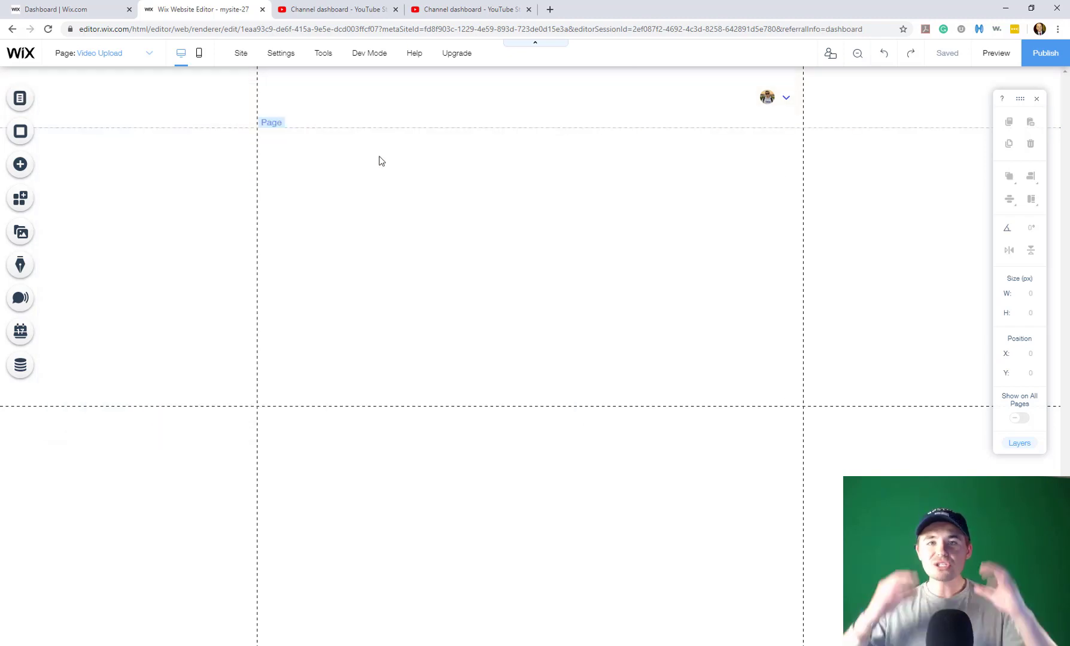